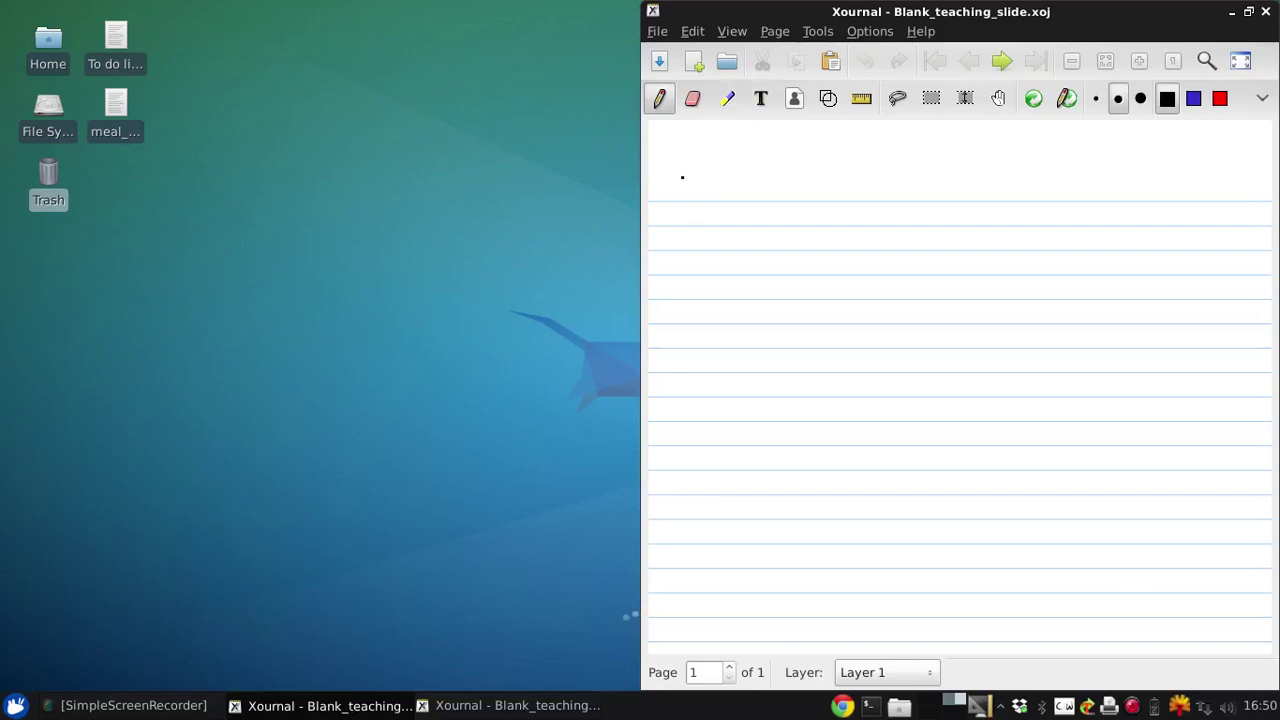
Handwrite the title 'Boundary Layer Equations' and underline it with a straight ruler line
{"action": "mouse_move", "coordinate": [667, 205]}
{"action": "left_mouse_down"}
{"action": "mouse_move", "coordinate": [695, 190]}
{"action": "mouse_move", "coordinate": [774, 188]}
{"action": "mouse_move", "coordinate": [776, 214]}
{"action": "left_mouse_up"}
{"action": "mouse_move", "coordinate": [808, 170]}
{"action": "left_mouse_down"}
{"action": "mouse_move", "coordinate": [822, 197]}
{"action": "mouse_move", "coordinate": [840, 197]}
{"action": "mouse_move", "coordinate": [840, 218]}
{"action": "mouse_move", "coordinate": [892, 182]}
{"action": "mouse_move", "coordinate": [910, 195]}
{"action": "mouse_move", "coordinate": [908, 214]}
{"action": "mouse_move", "coordinate": [924, 186]}
{"action": "mouse_move", "coordinate": [996, 192]}
{"action": "mouse_move", "coordinate": [734, 224]}
{"action": "mouse_move", "coordinate": [652, 209]}
{"action": "left_mouse_up"}
{"action": "left_click", "coordinate": [861, 98]}
{"action": "left_click", "coordinate": [861, 98]}
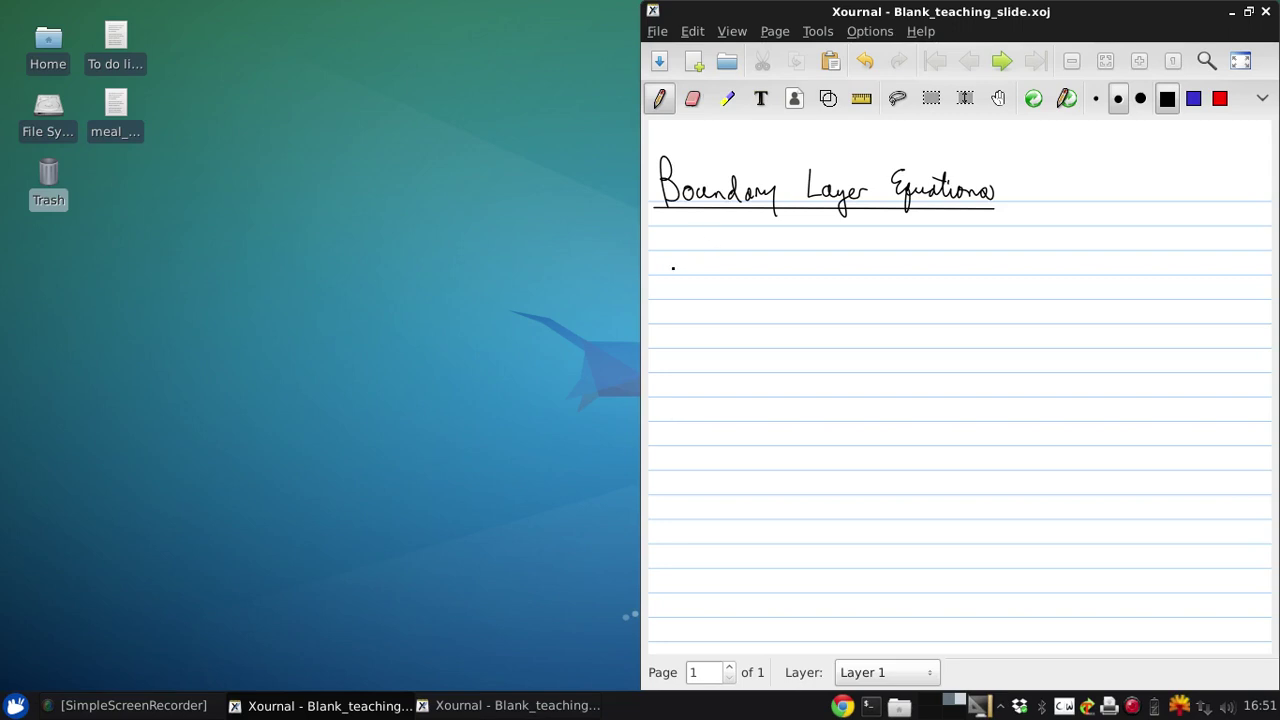
Write the bullet 'BL thin compared to streamwise length' and dot a second bullet below
{"action": "mouse_move", "coordinate": [676, 256]}
{"action": "left_mouse_down"}
{"action": "mouse_move", "coordinate": [677, 272]}
{"action": "mouse_move", "coordinate": [739, 270]}
{"action": "left_mouse_up"}
{"action": "mouse_move", "coordinate": [733, 263]}
{"action": "left_mouse_down"}
{"action": "mouse_move", "coordinate": [838, 267]}
{"action": "mouse_move", "coordinate": [846, 282]}
{"action": "mouse_move", "coordinate": [889, 252]}
{"action": "mouse_move", "coordinate": [917, 268]}
{"action": "mouse_move", "coordinate": [921, 258]}
{"action": "left_mouse_up"}
{"action": "mouse_move", "coordinate": [926, 259]}
{"action": "left_mouse_down"}
{"action": "mouse_move", "coordinate": [956, 274]}
{"action": "mouse_move", "coordinate": [1054, 258]}
{"action": "mouse_move", "coordinate": [1114, 282]}
{"action": "mouse_move", "coordinate": [1132, 256]}
{"action": "mouse_move", "coordinate": [1142, 272]}
{"action": "left_mouse_up"}
{"action": "left_click", "coordinate": [1111, 241]}
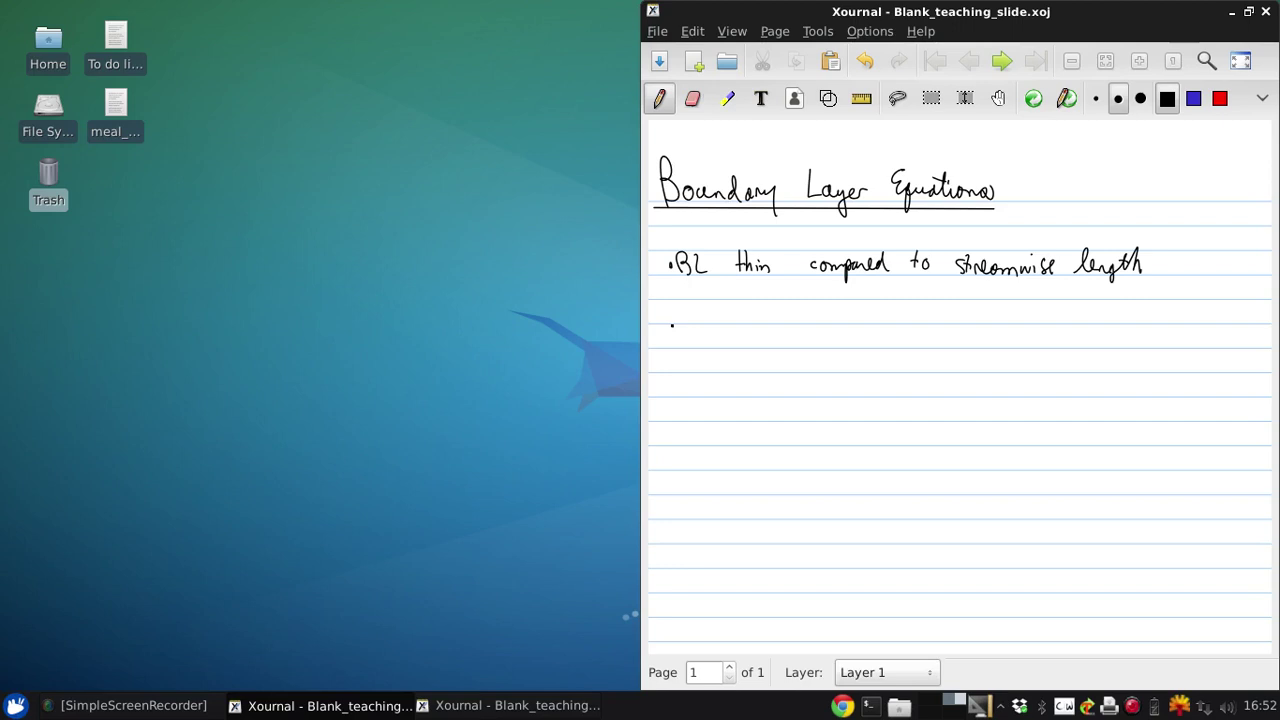
Write the implication ⇒ v << u, the derivative inequality, and ∂p/∂n ≈ 0
{"action": "left_click_drag", "start_coordinate": [670, 318], "coordinate": [772, 317]}
{"action": "left_click", "coordinate": [777, 317]}
{"action": "left_click_drag", "start_coordinate": [789, 314], "coordinate": [799, 316]}
{"action": "left_click_drag", "start_coordinate": [879, 310], "coordinate": [883, 316]}
{"action": "left_click_drag", "start_coordinate": [895, 310], "coordinate": [911, 320]}
{"action": "mouse_move", "coordinate": [877, 326]}
{"action": "left_mouse_down"}
{"action": "mouse_move", "coordinate": [917, 325]}
{"action": "mouse_move", "coordinate": [886, 340]}
{"action": "mouse_move", "coordinate": [899, 348]}
{"action": "mouse_move", "coordinate": [1003, 325]}
{"action": "left_mouse_up"}
{"action": "mouse_move", "coordinate": [972, 331]}
{"action": "left_mouse_down"}
{"action": "mouse_move", "coordinate": [1010, 330]}
{"action": "mouse_move", "coordinate": [985, 354]}
{"action": "left_mouse_up"}
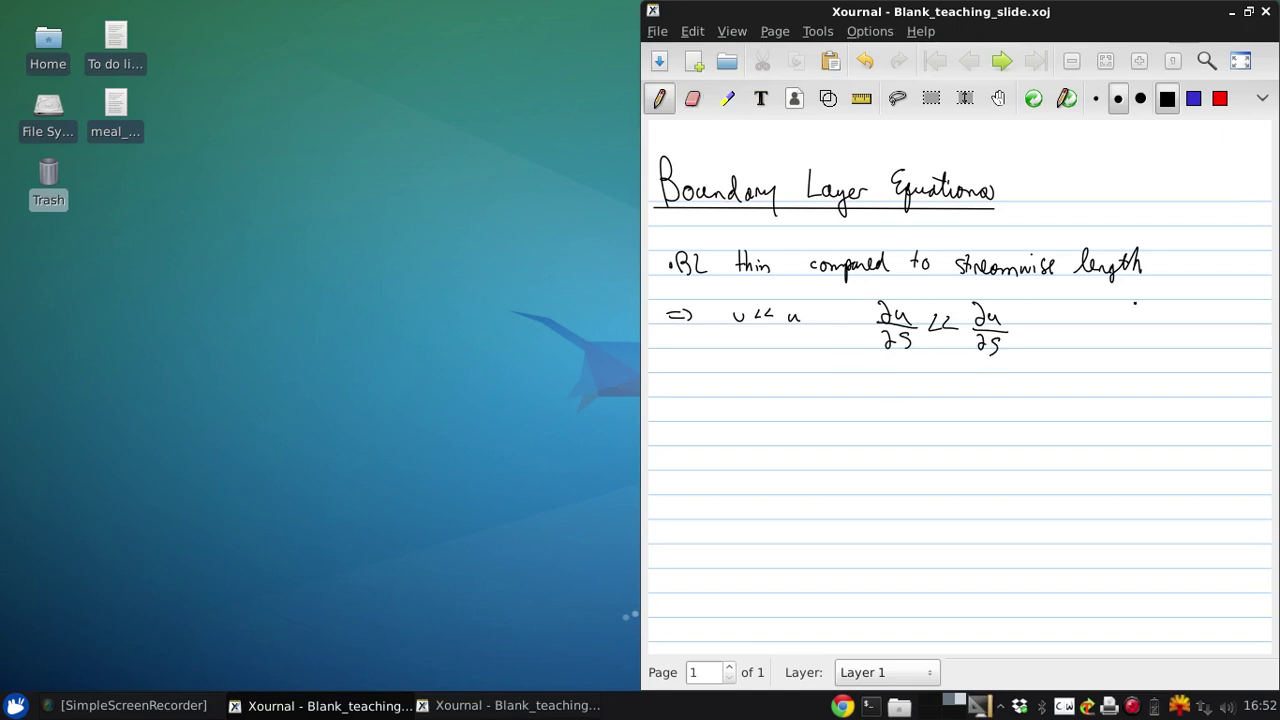
{"action": "mouse_move", "coordinate": [1084, 302]}
{"action": "left_mouse_down"}
{"action": "mouse_move", "coordinate": [1080, 325]}
{"action": "mouse_move", "coordinate": [1110, 331]}
{"action": "left_mouse_up"}
{"action": "mouse_move", "coordinate": [1086, 336]}
{"action": "left_mouse_down"}
{"action": "mouse_move", "coordinate": [1082, 350]}
{"action": "mouse_move", "coordinate": [1104, 350]}
{"action": "mouse_move", "coordinate": [1149, 318]}
{"action": "left_mouse_up"}
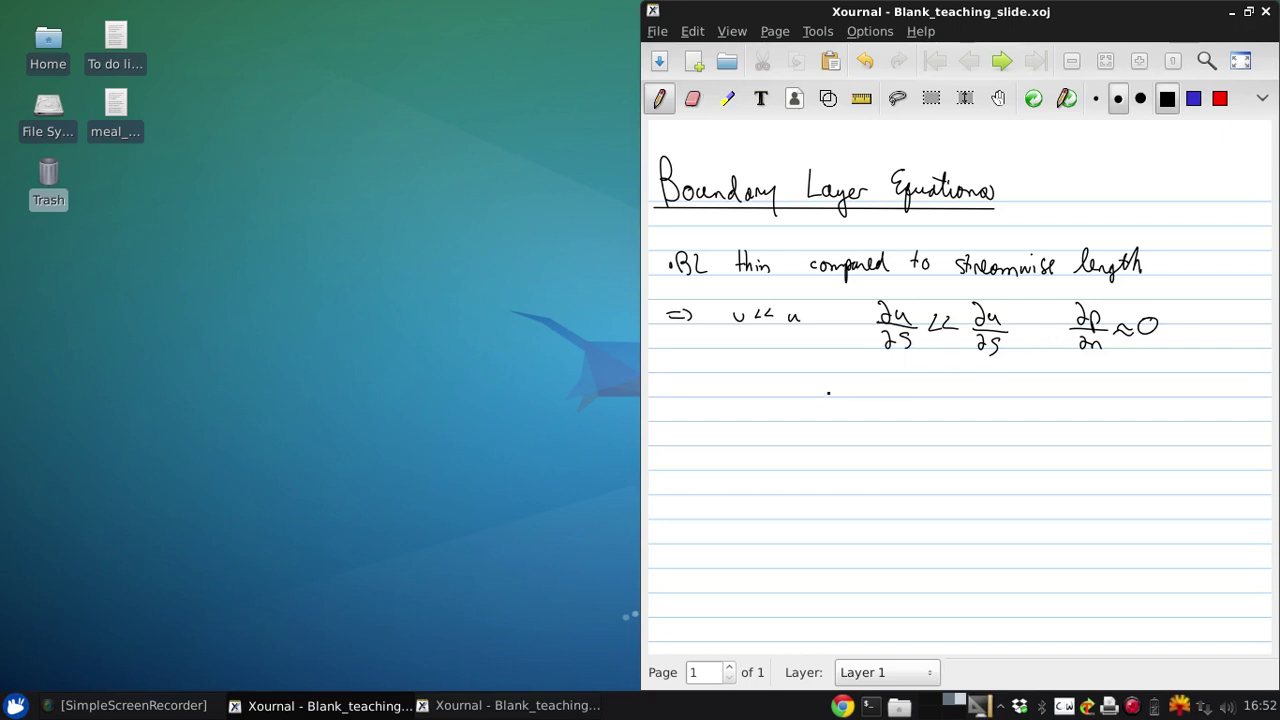
Add a double bar under ∂p/∂n leading to p(s,n) ≃ pe(s)
{"action": "mouse_move", "coordinate": [1089, 364]}
{"action": "left_mouse_down"}
{"action": "mouse_move", "coordinate": [1097, 385]}
{"action": "mouse_move", "coordinate": [1070, 420]}
{"action": "mouse_move", "coordinate": [1095, 421]}
{"action": "left_mouse_up"}
{"action": "left_click_drag", "start_coordinate": [1102, 420], "coordinate": [1138, 418]}
{"action": "mouse_move", "coordinate": [1122, 412]}
{"action": "left_mouse_down"}
{"action": "mouse_move", "coordinate": [1160, 430]}
{"action": "mouse_move", "coordinate": [1191, 420]}
{"action": "left_mouse_up"}
{"action": "mouse_move", "coordinate": [1208, 408]}
{"action": "left_mouse_down"}
{"action": "mouse_move", "coordinate": [1201, 420]}
{"action": "mouse_move", "coordinate": [1214, 421]}
{"action": "left_mouse_up"}
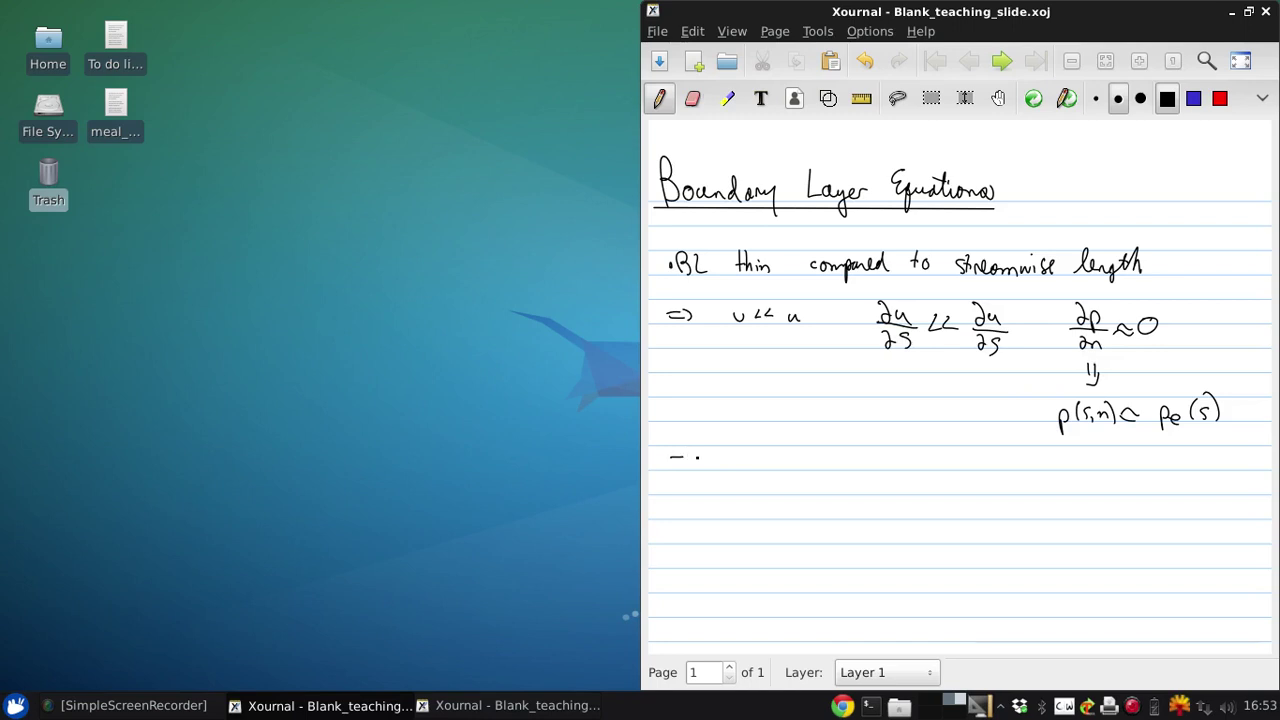
Write −∂p/∂s = −dpe/ds = ρe ue ∂ue/∂s
{"action": "mouse_move", "coordinate": [708, 448]}
{"action": "left_mouse_down"}
{"action": "mouse_move", "coordinate": [700, 463]}
{"action": "mouse_move", "coordinate": [717, 466]}
{"action": "left_mouse_up"}
{"action": "left_click_drag", "start_coordinate": [692, 468], "coordinate": [732, 467]}
{"action": "mouse_move", "coordinate": [710, 476]}
{"action": "left_mouse_down"}
{"action": "mouse_move", "coordinate": [703, 489]}
{"action": "mouse_move", "coordinate": [719, 494]}
{"action": "mouse_move", "coordinate": [760, 457]}
{"action": "left_mouse_up"}
{"action": "mouse_move", "coordinate": [750, 464]}
{"action": "left_mouse_down"}
{"action": "mouse_move", "coordinate": [839, 464]}
{"action": "mouse_move", "coordinate": [808, 490]}
{"action": "mouse_move", "coordinate": [820, 492]}
{"action": "left_mouse_up"}
{"action": "mouse_move", "coordinate": [833, 482]}
{"action": "left_mouse_down"}
{"action": "mouse_move", "coordinate": [826, 492]}
{"action": "mouse_move", "coordinate": [872, 461]}
{"action": "left_mouse_up"}
{"action": "left_click_drag", "start_coordinate": [861, 468], "coordinate": [904, 467]}
{"action": "left_click_drag", "start_coordinate": [906, 461], "coordinate": [979, 468]}
{"action": "mouse_move", "coordinate": [937, 478]}
{"action": "left_mouse_down"}
{"action": "mouse_move", "coordinate": [985, 479]}
{"action": "mouse_move", "coordinate": [948, 497]}
{"action": "mouse_move", "coordinate": [962, 502]}
{"action": "left_mouse_up"}
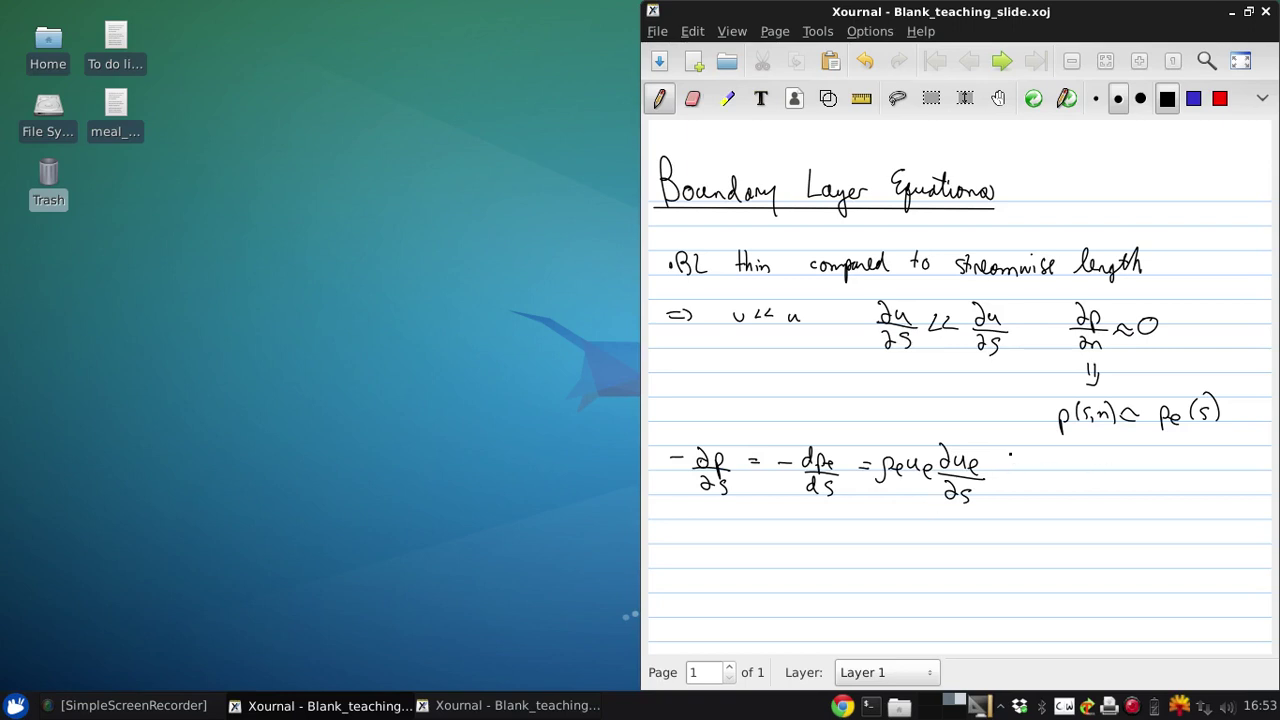
Add + ρe ve ∂ue/∂n ≃ ρe ue due/ds, undoing one stray stroke
{"action": "left_click_drag", "start_coordinate": [1010, 453], "coordinate": [1010, 475]}
{"action": "left_click_drag", "start_coordinate": [1004, 463], "coordinate": [1074, 459]}
{"action": "left_click_drag", "start_coordinate": [1074, 468], "coordinate": [1100, 466]}
{"action": "mouse_move", "coordinate": [1105, 460]}
{"action": "left_mouse_down"}
{"action": "mouse_move", "coordinate": [1134, 478]}
{"action": "mouse_move", "coordinate": [1100, 488]}
{"action": "mouse_move", "coordinate": [1125, 492]}
{"action": "left_mouse_up"}
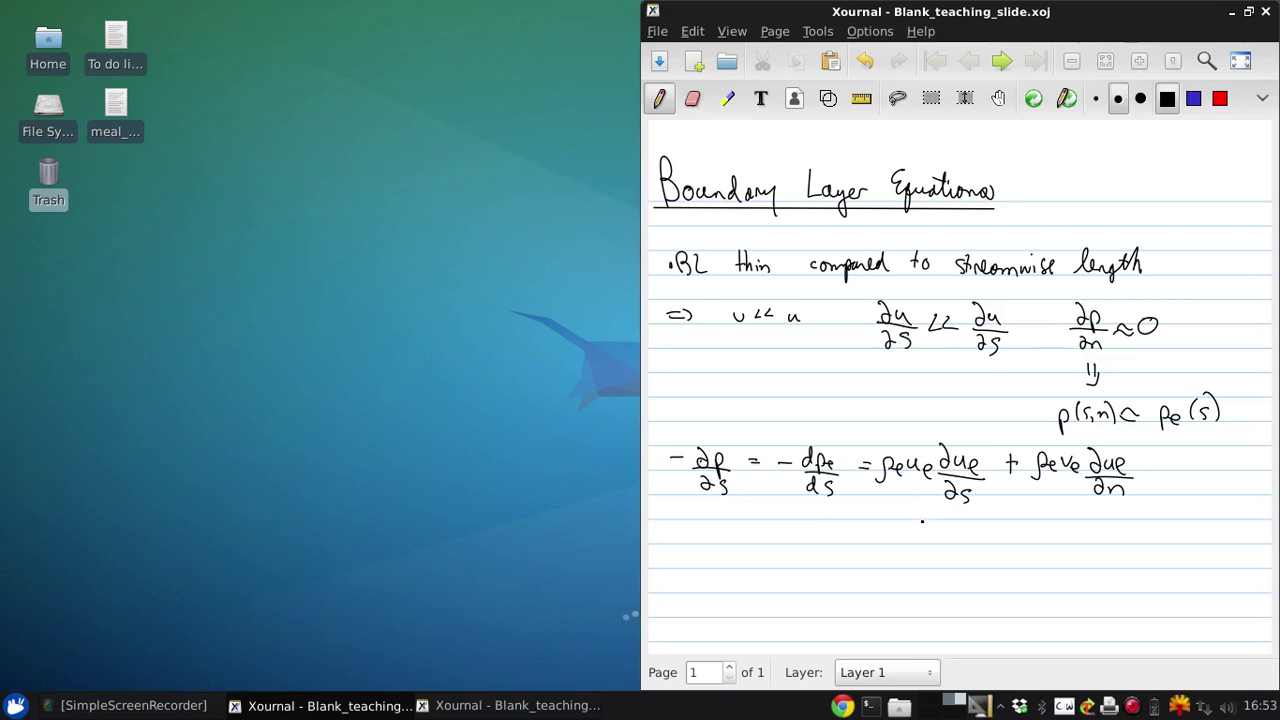
{"action": "mouse_move", "coordinate": [1134, 476]}
{"action": "left_mouse_down"}
{"action": "mouse_move", "coordinate": [1159, 466]}
{"action": "mouse_move", "coordinate": [1218, 478]}
{"action": "mouse_move", "coordinate": [1232, 466]}
{"action": "left_mouse_up"}
{"action": "left_click", "coordinate": [865, 61]}
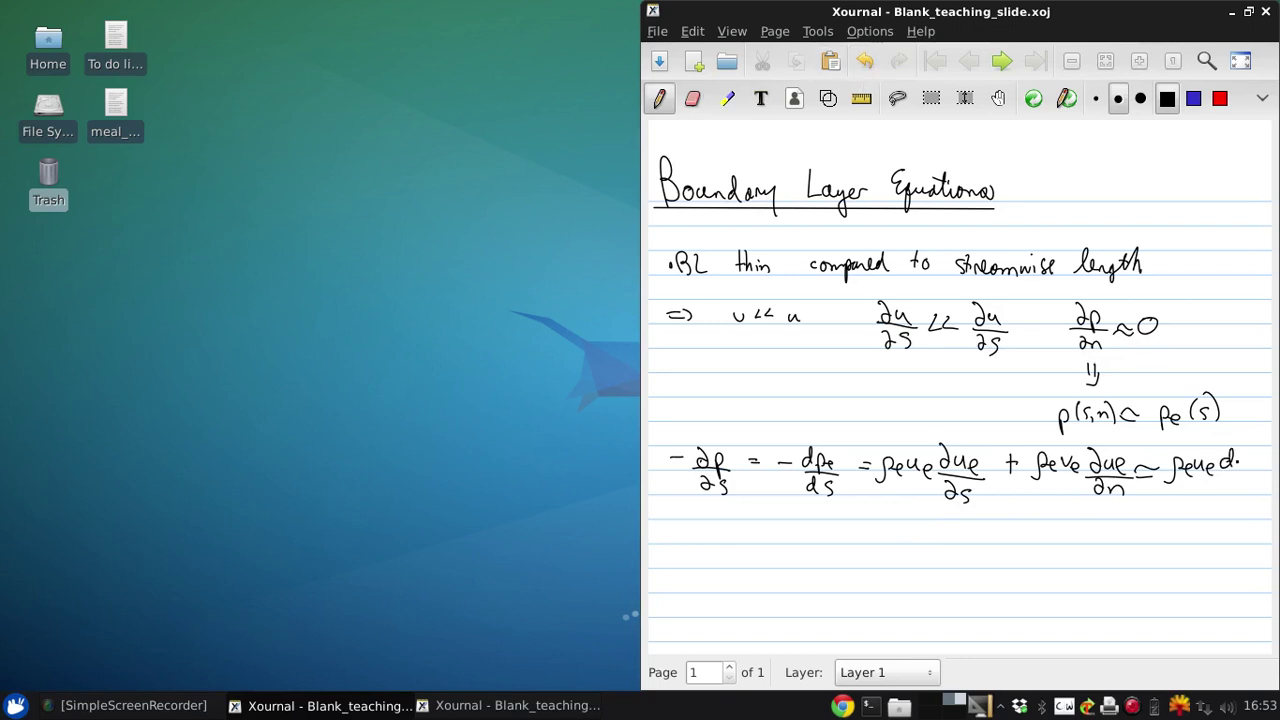
{"action": "mouse_move", "coordinate": [1240, 462]}
{"action": "left_mouse_down"}
{"action": "mouse_move", "coordinate": [1258, 470]}
{"action": "mouse_move", "coordinate": [1218, 481]}
{"action": "mouse_move", "coordinate": [1242, 497]}
{"action": "left_mouse_up"}
Write the momentum equation ρ Du⃗/Dt = −∇p followed by an arrow
{"action": "left_click_drag", "start_coordinate": [684, 556], "coordinate": [708, 539]}
{"action": "mouse_move", "coordinate": [700, 522]}
{"action": "left_mouse_down"}
{"action": "mouse_move", "coordinate": [709, 542]}
{"action": "mouse_move", "coordinate": [746, 543]}
{"action": "mouse_move", "coordinate": [742, 523]}
{"action": "mouse_move", "coordinate": [754, 548]}
{"action": "left_mouse_up"}
{"action": "mouse_move", "coordinate": [716, 557]}
{"action": "left_mouse_down"}
{"action": "mouse_move", "coordinate": [714, 571]}
{"action": "mouse_move", "coordinate": [737, 571]}
{"action": "left_mouse_up"}
{"action": "left_click_drag", "start_coordinate": [730, 561], "coordinate": [776, 531]}
{"action": "left_click", "coordinate": [778, 545]}
{"action": "mouse_move", "coordinate": [783, 537]}
{"action": "left_mouse_down"}
{"action": "mouse_move", "coordinate": [820, 530]}
{"action": "mouse_move", "coordinate": [826, 552]}
{"action": "left_mouse_up"}
{"action": "left_click", "coordinate": [822, 538]}
{"action": "left_click_drag", "start_coordinate": [827, 530], "coordinate": [836, 538]}
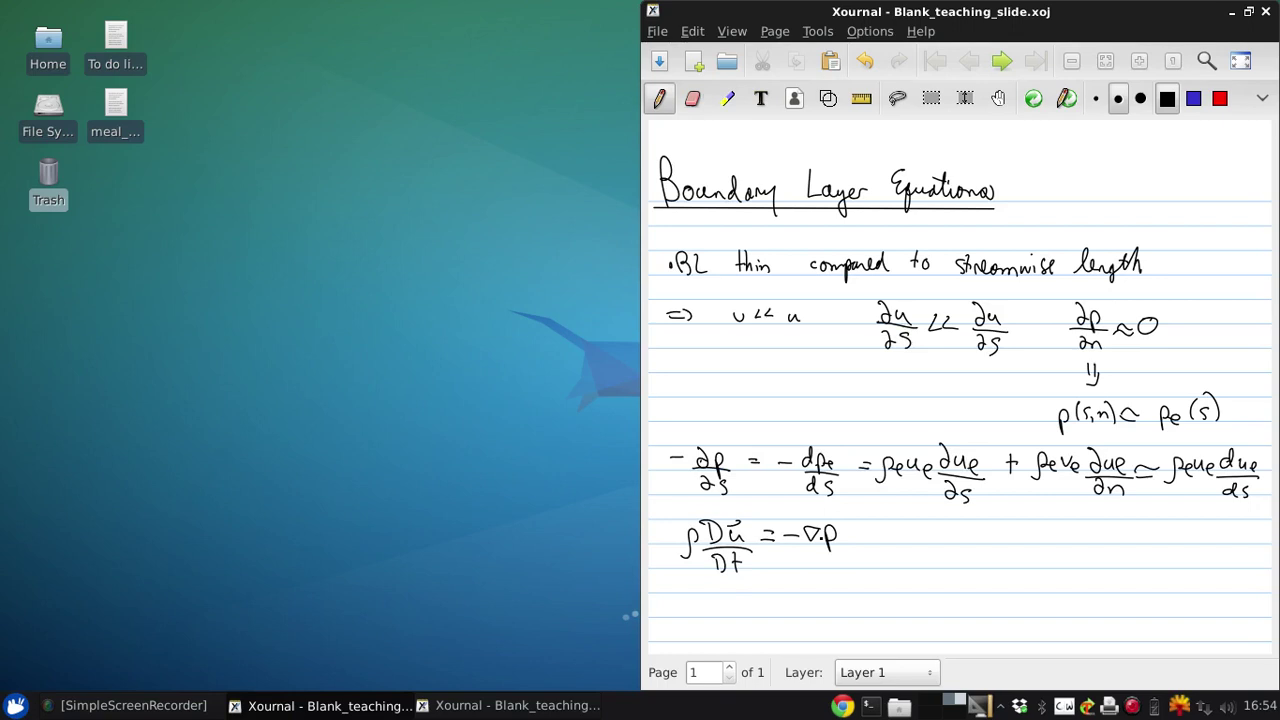
{"action": "left_click_drag", "start_coordinate": [858, 536], "coordinate": [884, 536]}
Write its streamwise form s: ρu ∂u/∂s + ρv ∂u/∂n = −∂p/∂s
{"action": "mouse_move", "coordinate": [876, 529]}
{"action": "left_mouse_down"}
{"action": "mouse_move", "coordinate": [897, 543]}
{"action": "mouse_move", "coordinate": [940, 533]}
{"action": "mouse_move", "coordinate": [1000, 544]}
{"action": "left_mouse_up"}
{"action": "left_click", "coordinate": [917, 523]}
{"action": "left_click_drag", "start_coordinate": [966, 548], "coordinate": [978, 556]}
{"action": "mouse_move", "coordinate": [993, 550]}
{"action": "left_mouse_down"}
{"action": "mouse_move", "coordinate": [986, 564]}
{"action": "mouse_move", "coordinate": [1026, 543]}
{"action": "left_mouse_up"}
{"action": "mouse_move", "coordinate": [1019, 536]}
{"action": "left_mouse_down"}
{"action": "mouse_move", "coordinate": [1019, 550]}
{"action": "mouse_move", "coordinate": [1074, 539]}
{"action": "mouse_move", "coordinate": [1068, 518]}
{"action": "mouse_move", "coordinate": [1098, 546]}
{"action": "mouse_move", "coordinate": [1072, 566]}
{"action": "mouse_move", "coordinate": [1101, 568]}
{"action": "left_mouse_up"}
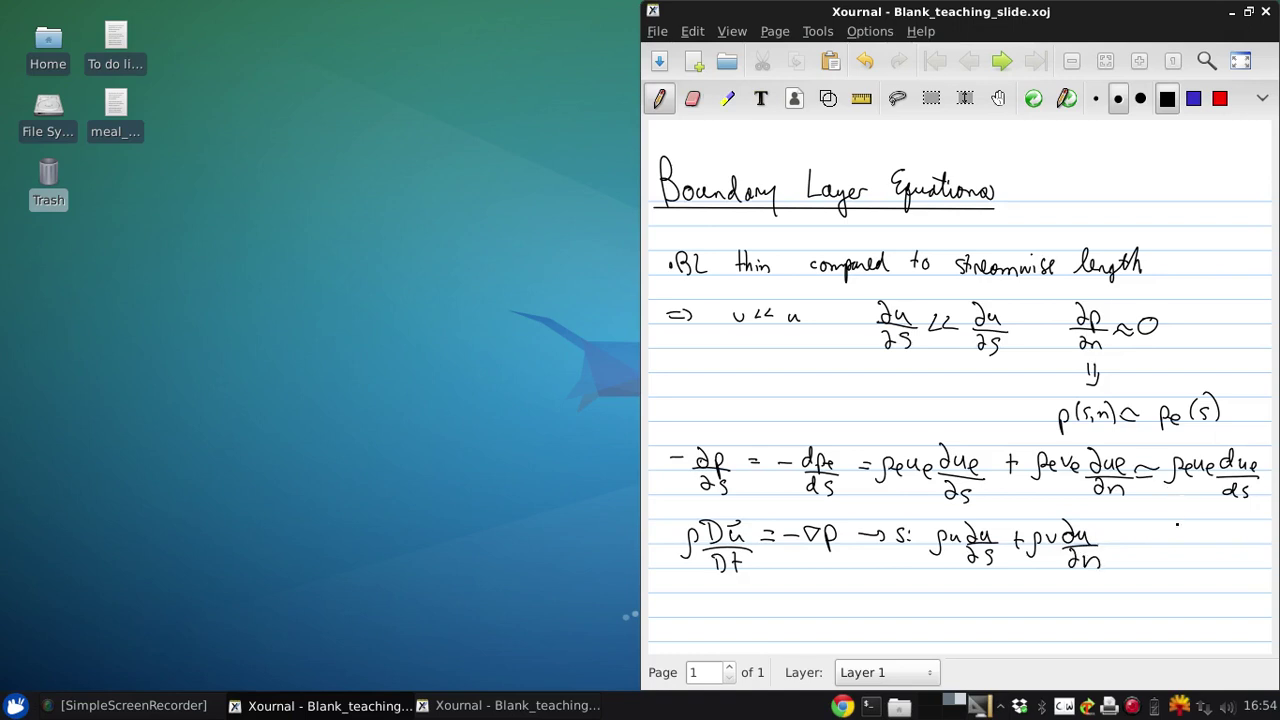
{"action": "left_click_drag", "start_coordinate": [1106, 540], "coordinate": [1122, 535]}
{"action": "left_click_drag", "start_coordinate": [1126, 534], "coordinate": [1188, 546]}
{"action": "mouse_move", "coordinate": [1164, 548]}
{"action": "left_mouse_down"}
{"action": "mouse_move", "coordinate": [1156, 562]}
{"action": "mouse_move", "coordinate": [1168, 566]}
{"action": "left_mouse_up"}
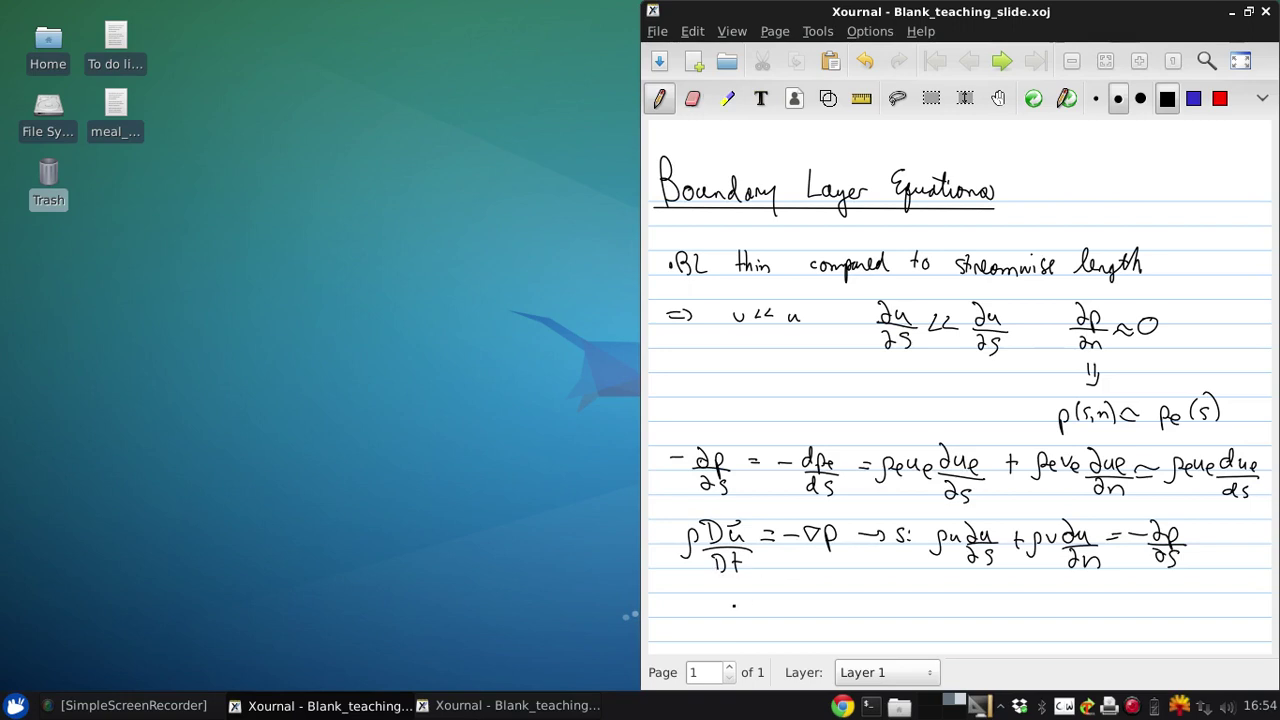
Begin the edge relation '@e: −∂p/∂s ≃' on the next line
{"action": "mouse_move", "coordinate": [710, 606]}
{"action": "left_mouse_down"}
{"action": "mouse_move", "coordinate": [834, 604]}
{"action": "mouse_move", "coordinate": [847, 616]}
{"action": "left_mouse_up"}
{"action": "left_click", "coordinate": [742, 603]}
{"action": "left_click", "coordinate": [742, 612]}
{"action": "mouse_move", "coordinate": [820, 622]}
{"action": "left_mouse_down"}
{"action": "mouse_move", "coordinate": [814, 636]}
{"action": "mouse_move", "coordinate": [831, 635]}
{"action": "mouse_move", "coordinate": [882, 601]}
{"action": "mouse_move", "coordinate": [905, 626]}
{"action": "mouse_move", "coordinate": [926, 612]}
{"action": "mouse_move", "coordinate": [965, 618]}
{"action": "left_mouse_up"}
{"action": "left_click", "coordinate": [955, 613]}
Write due/ds after ρe ue to finish the @e line
{"action": "mouse_move", "coordinate": [969, 607]}
{"action": "left_mouse_down"}
{"action": "mouse_move", "coordinate": [996, 624]}
{"action": "mouse_move", "coordinate": [957, 641]}
{"action": "left_mouse_up"}
{"action": "left_click_drag", "start_coordinate": [966, 625], "coordinate": [969, 643]}
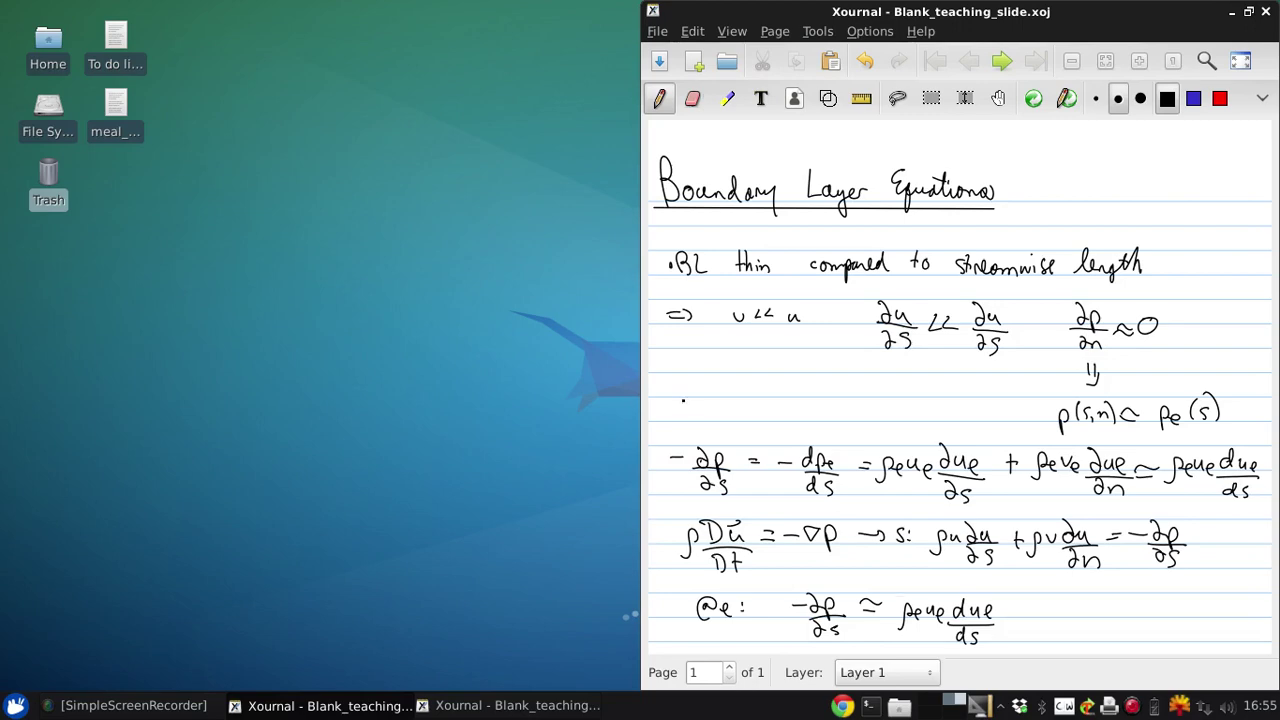
Move the notes window left, then write ρu ∂u/∂s + ρv ∂u/∂n on the right page
{"action": "left_click_drag", "start_coordinate": [772, 12], "coordinate": [6, 110]}
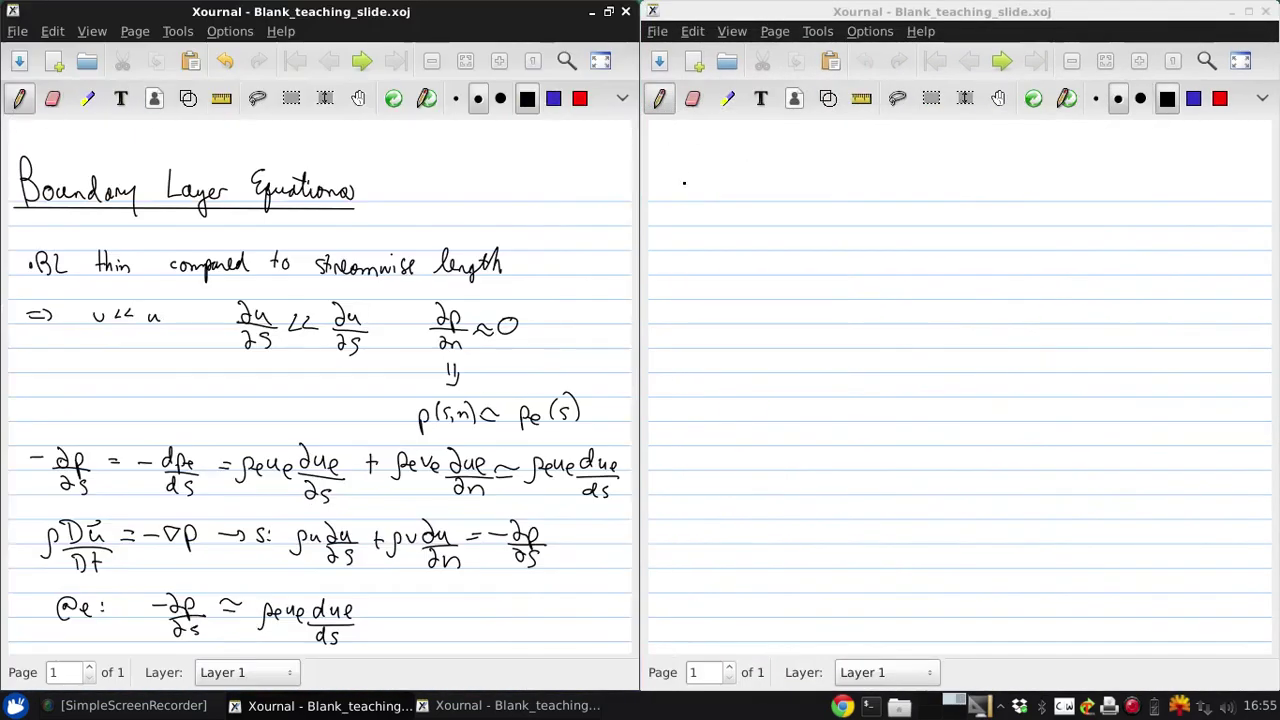
{"action": "mouse_move", "coordinate": [667, 236]}
{"action": "left_mouse_down"}
{"action": "mouse_move", "coordinate": [670, 217]}
{"action": "mouse_move", "coordinate": [729, 222]}
{"action": "mouse_move", "coordinate": [739, 229]}
{"action": "mouse_move", "coordinate": [710, 248]}
{"action": "mouse_move", "coordinate": [721, 250]}
{"action": "left_mouse_up"}
{"action": "left_click", "coordinate": [700, 222]}
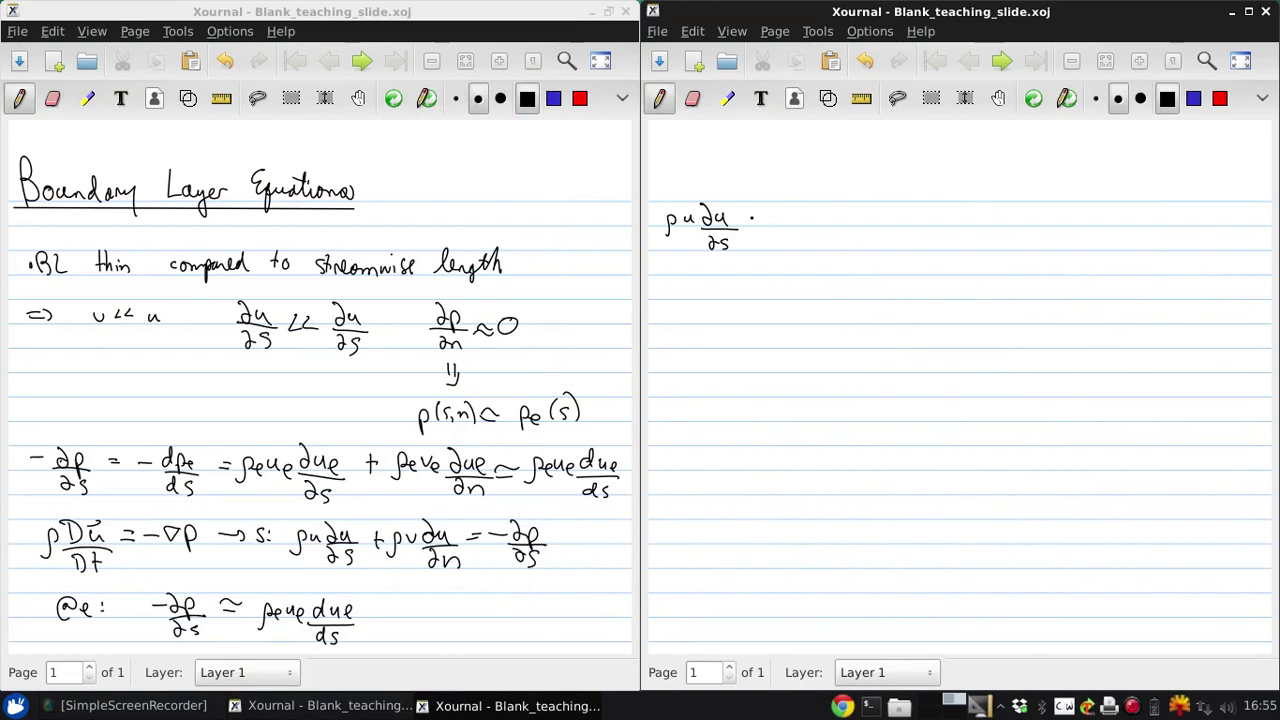
{"action": "left_click_drag", "start_coordinate": [754, 210], "coordinate": [754, 228]}
{"action": "left_click_drag", "start_coordinate": [750, 220], "coordinate": [829, 222]}
{"action": "left_click_drag", "start_coordinate": [801, 230], "coordinate": [832, 230]}
{"action": "left_click_drag", "start_coordinate": [811, 236], "coordinate": [806, 250]}
{"action": "mouse_move", "coordinate": [816, 244]}
{"action": "left_mouse_down"}
{"action": "mouse_move", "coordinate": [831, 252]}
{"action": "mouse_move", "coordinate": [864, 218]}
{"action": "left_mouse_up"}
Write the right side = ρe ue due/ds + (μ+μt) ∂u/∂n
{"action": "left_click_drag", "start_coordinate": [850, 226], "coordinate": [938, 222]}
{"action": "mouse_move", "coordinate": [948, 202]}
{"action": "left_mouse_down"}
{"action": "mouse_move", "coordinate": [950, 224]}
{"action": "mouse_move", "coordinate": [966, 224]}
{"action": "left_mouse_up"}
{"action": "mouse_move", "coordinate": [964, 222]}
{"action": "left_mouse_down"}
{"action": "mouse_move", "coordinate": [978, 230]}
{"action": "mouse_move", "coordinate": [958, 252]}
{"action": "left_mouse_up"}
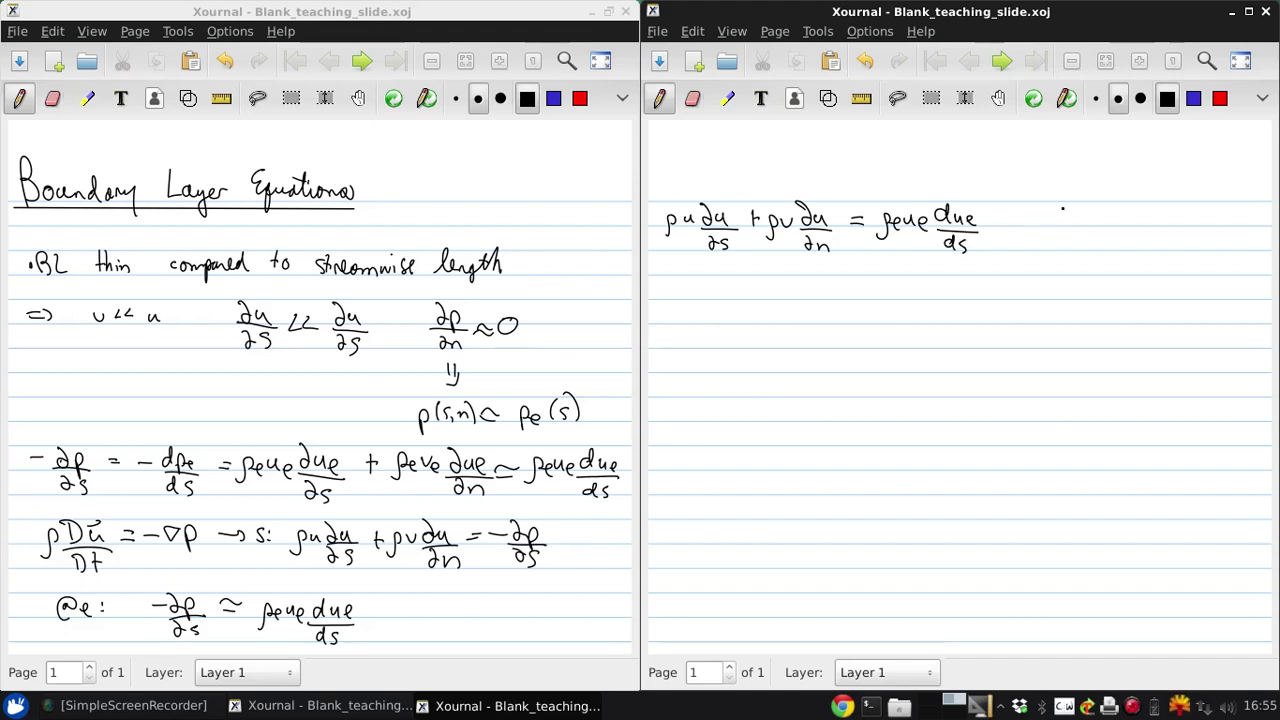
{"action": "left_click_drag", "start_coordinate": [1006, 213], "coordinate": [1005, 229]}
{"action": "mouse_move", "coordinate": [1000, 222]}
{"action": "left_mouse_down"}
{"action": "mouse_move", "coordinate": [1024, 228]}
{"action": "mouse_move", "coordinate": [1028, 246]}
{"action": "mouse_move", "coordinate": [1048, 220]}
{"action": "mouse_move", "coordinate": [1057, 230]}
{"action": "left_mouse_up"}
{"action": "mouse_move", "coordinate": [1054, 222]}
{"action": "left_mouse_down"}
{"action": "mouse_move", "coordinate": [1085, 216]}
{"action": "mouse_move", "coordinate": [1098, 240]}
{"action": "mouse_move", "coordinate": [1142, 228]}
{"action": "mouse_move", "coordinate": [1128, 250]}
{"action": "mouse_move", "coordinate": [1142, 250]}
{"action": "left_mouse_up"}
{"action": "left_click", "coordinate": [670, 322]}
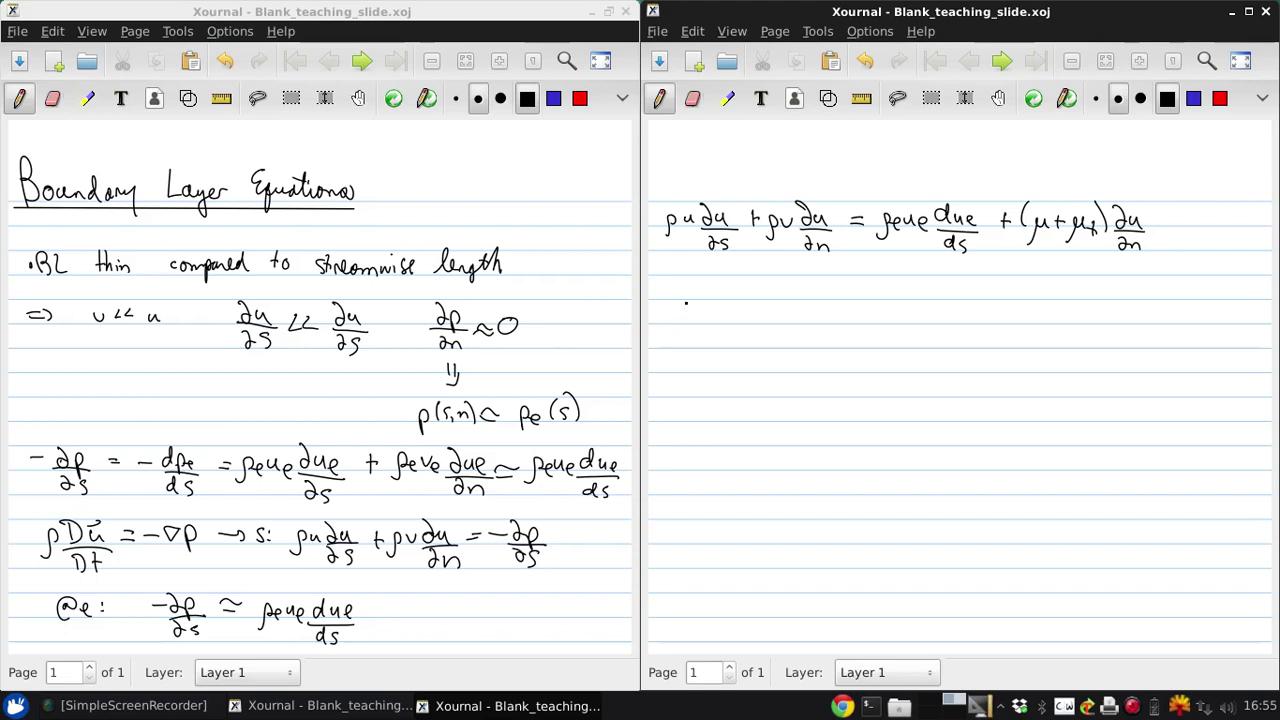
Write the continuity equation ∂(ρu)/∂s + ∂(ρv)/∂n = 0 below
{"action": "mouse_move", "coordinate": [694, 306]}
{"action": "left_mouse_down"}
{"action": "mouse_move", "coordinate": [684, 320]}
{"action": "mouse_move", "coordinate": [710, 336]}
{"action": "mouse_move", "coordinate": [736, 318]}
{"action": "left_mouse_up"}
{"action": "left_click_drag", "start_coordinate": [738, 304], "coordinate": [742, 326]}
{"action": "mouse_move", "coordinate": [686, 328]}
{"action": "left_mouse_down"}
{"action": "mouse_move", "coordinate": [752, 326]}
{"action": "mouse_move", "coordinate": [708, 342]}
{"action": "mouse_move", "coordinate": [718, 348]}
{"action": "mouse_move", "coordinate": [782, 324]}
{"action": "left_mouse_up"}
{"action": "mouse_move", "coordinate": [776, 316]}
{"action": "left_mouse_down"}
{"action": "mouse_move", "coordinate": [777, 332]}
{"action": "mouse_move", "coordinate": [808, 318]}
{"action": "mouse_move", "coordinate": [850, 325]}
{"action": "mouse_move", "coordinate": [810, 344]}
{"action": "mouse_move", "coordinate": [836, 344]}
{"action": "left_mouse_up"}
{"action": "left_click_drag", "start_coordinate": [830, 300], "coordinate": [828, 320]}
{"action": "mouse_move", "coordinate": [834, 312]}
{"action": "left_mouse_down"}
{"action": "mouse_move", "coordinate": [830, 330]}
{"action": "mouse_move", "coordinate": [857, 321]}
{"action": "left_mouse_up"}
{"action": "left_click_drag", "start_coordinate": [866, 314], "coordinate": [879, 314]}
{"action": "left_click_drag", "start_coordinate": [866, 319], "coordinate": [906, 307]}
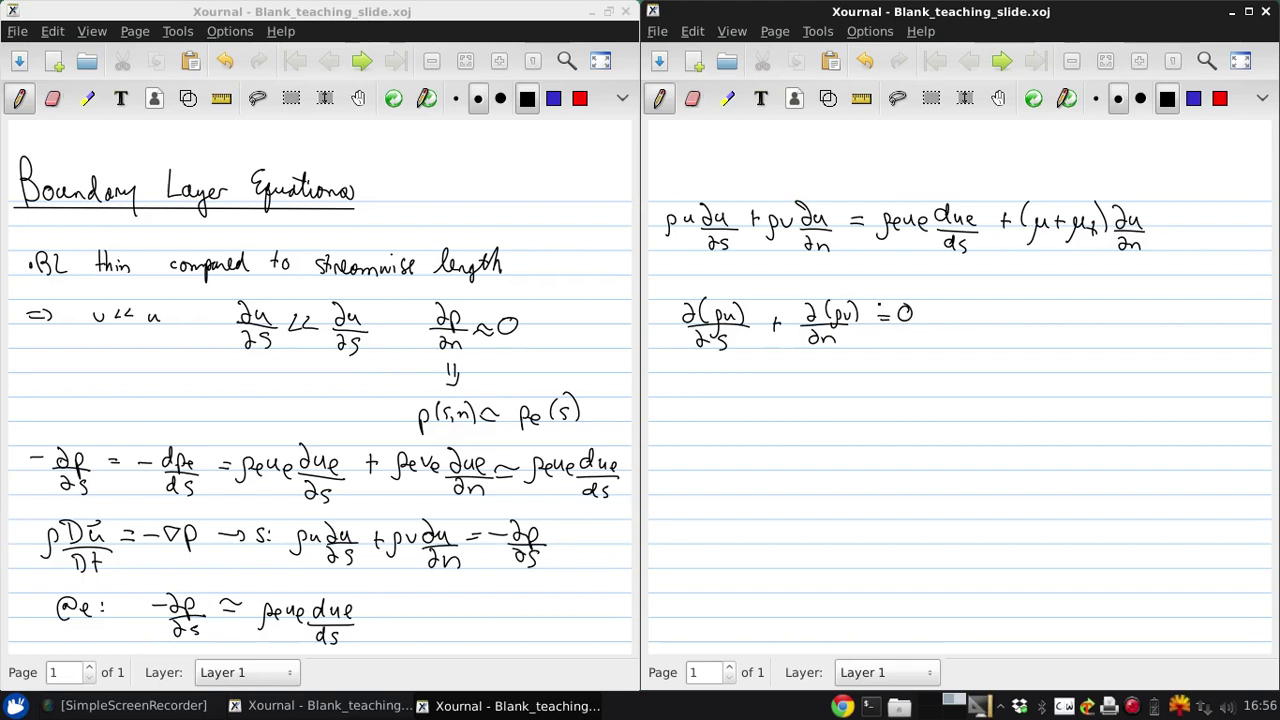
Bracket both equations with a brace and arrow labelled 'BL equations'
{"action": "mouse_move", "coordinate": [1156, 212]}
{"action": "left_mouse_down"}
{"action": "mouse_move", "coordinate": [1160, 300]}
{"action": "mouse_move", "coordinate": [1142, 318]}
{"action": "left_mouse_up"}
{"action": "mouse_move", "coordinate": [1160, 262]}
{"action": "left_mouse_down"}
{"action": "mouse_move", "coordinate": [1176, 264]}
{"action": "mouse_move", "coordinate": [1180, 390]}
{"action": "left_mouse_up"}
{"action": "left_click_drag", "start_coordinate": [897, 370], "coordinate": [895, 398]}
{"action": "mouse_move", "coordinate": [897, 372]}
{"action": "left_mouse_down"}
{"action": "mouse_move", "coordinate": [900, 397]}
{"action": "mouse_move", "coordinate": [962, 396]}
{"action": "mouse_move", "coordinate": [972, 418]}
{"action": "mouse_move", "coordinate": [988, 400]}
{"action": "mouse_move", "coordinate": [1016, 400]}
{"action": "left_mouse_up"}
{"action": "left_click_drag", "start_coordinate": [1018, 390], "coordinate": [1058, 392]}
{"action": "left_click_drag", "start_coordinate": [1054, 386], "coordinate": [1072, 394]}
{"action": "left_click_drag", "start_coordinate": [1028, 386], "coordinate": [1040, 384]}
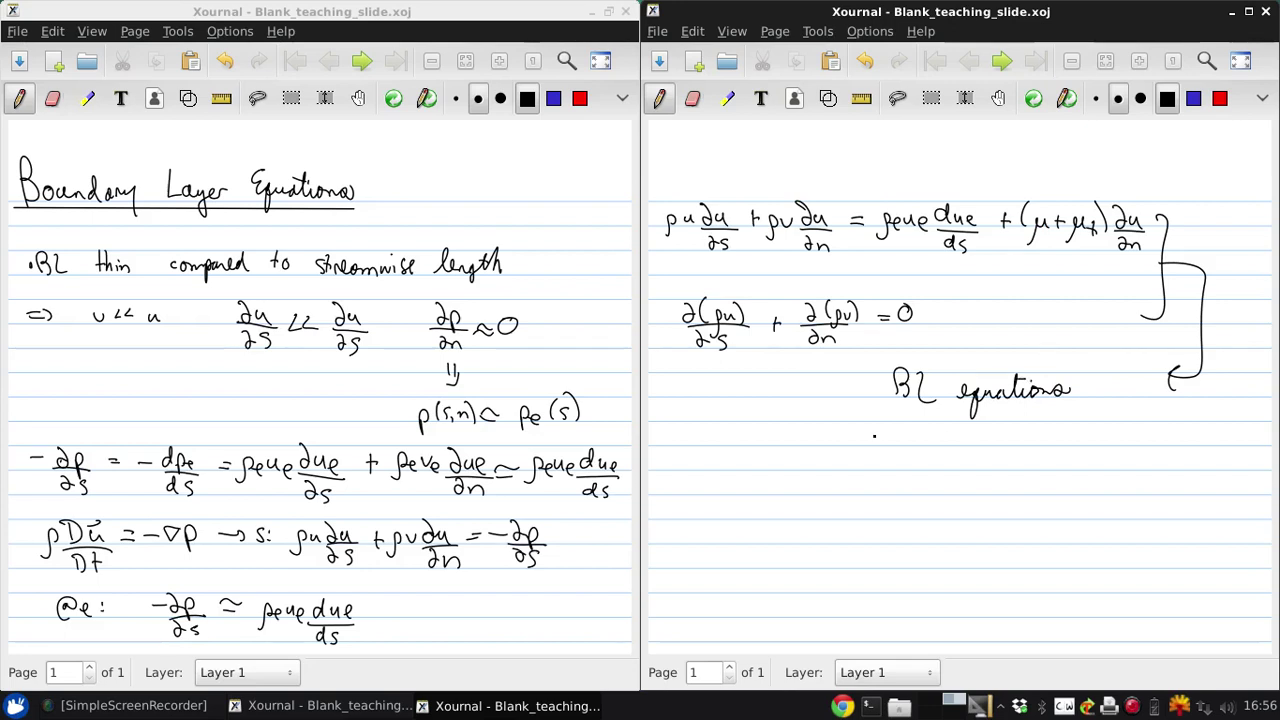
Move the 'BL equations' label up and to the right
{"action": "left_click_drag", "start_coordinate": [874, 436], "coordinate": [1106, 338]}
{"action": "left_click_drag", "start_coordinate": [990, 390], "coordinate": [1056, 370]}
{"action": "left_click", "coordinate": [821, 460]}
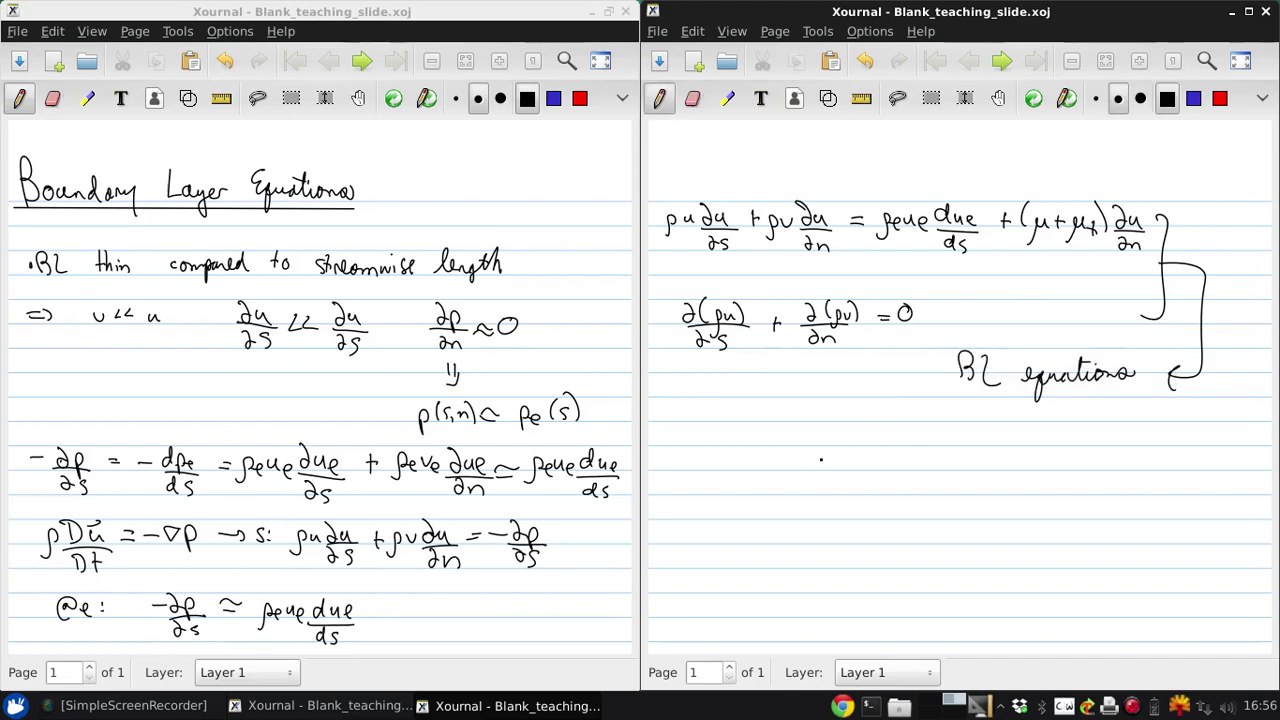
Draw an arrow from the μt term to a new note 'Boussinesq eddy viscosity'
{"action": "mouse_move", "coordinate": [1073, 214]}
{"action": "left_mouse_down"}
{"action": "mouse_move", "coordinate": [1073, 188]}
{"action": "mouse_move", "coordinate": [1222, 194]}
{"action": "mouse_move", "coordinate": [1194, 438]}
{"action": "mouse_move", "coordinate": [978, 452]}
{"action": "mouse_move", "coordinate": [984, 462]}
{"action": "left_mouse_up"}
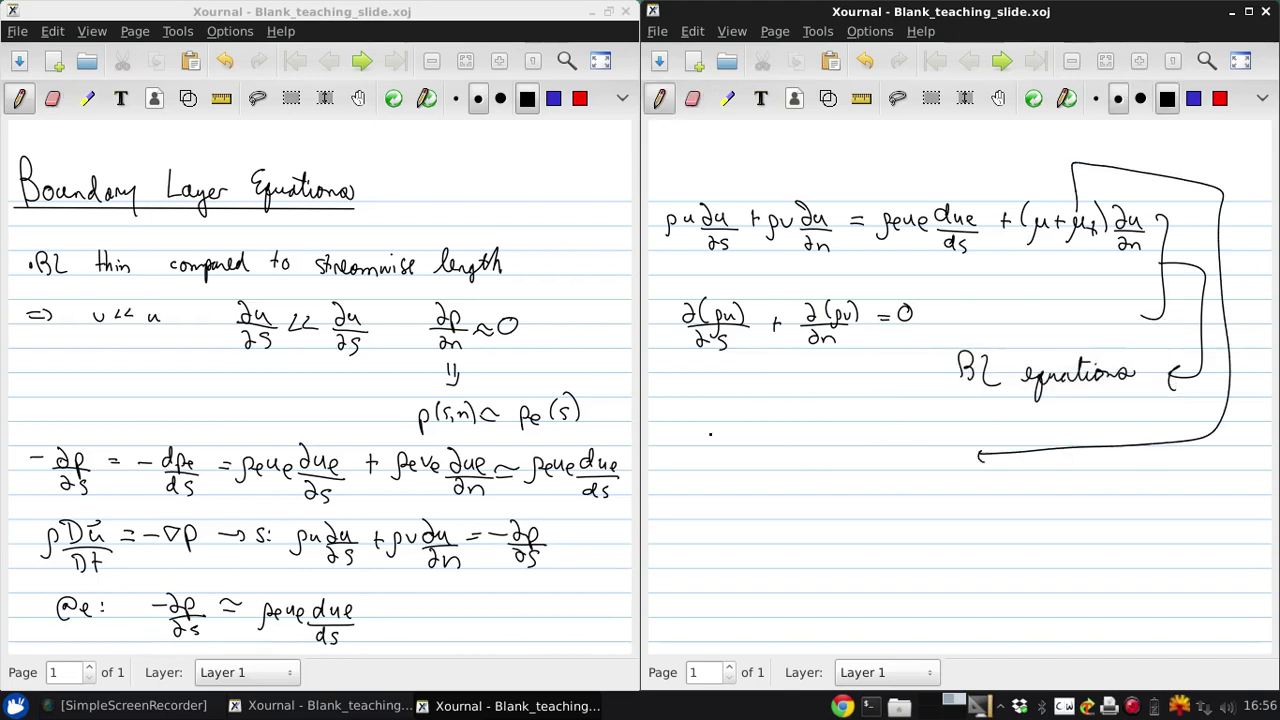
{"action": "mouse_move", "coordinate": [672, 436]}
{"action": "left_mouse_down"}
{"action": "mouse_move", "coordinate": [680, 464]}
{"action": "mouse_move", "coordinate": [792, 458]}
{"action": "mouse_move", "coordinate": [792, 484]}
{"action": "mouse_move", "coordinate": [852, 438]}
{"action": "mouse_move", "coordinate": [864, 488]}
{"action": "mouse_move", "coordinate": [898, 460]}
{"action": "mouse_move", "coordinate": [960, 458]}
{"action": "left_mouse_up"}
{"action": "left_click", "coordinate": [907, 462]}
{"action": "left_click_drag", "start_coordinate": [954, 460], "coordinate": [960, 488]}
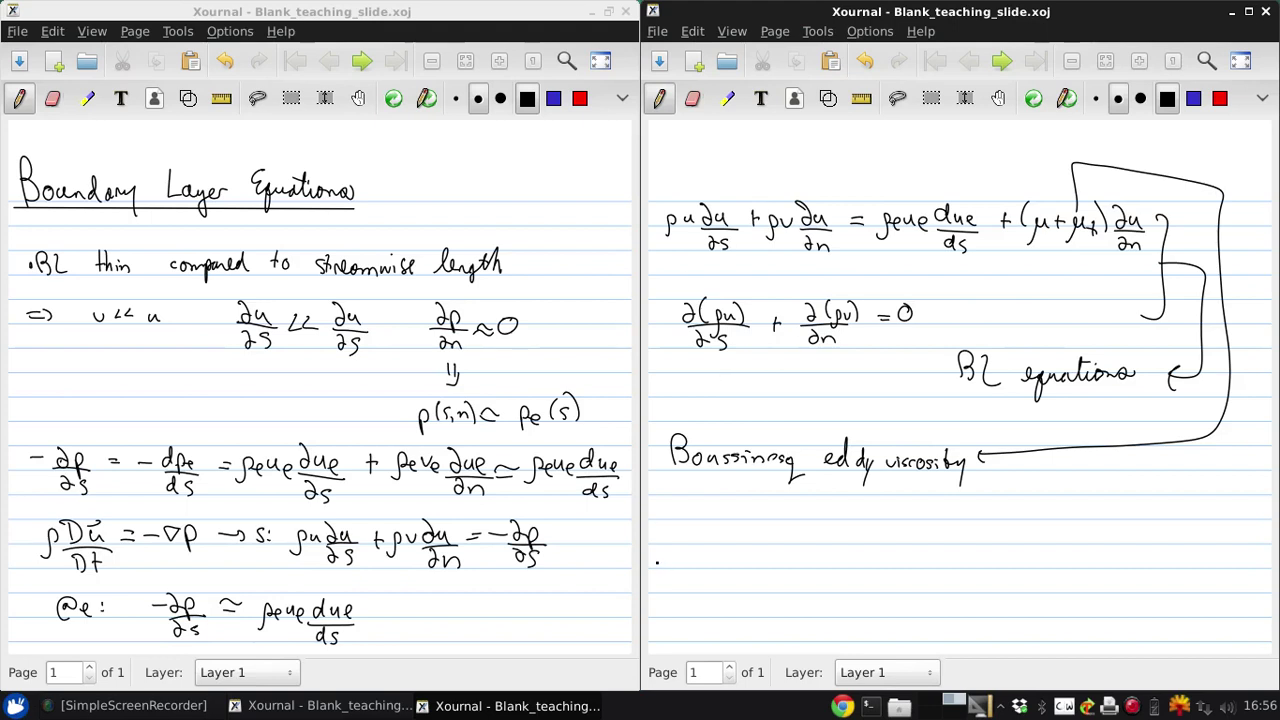
Write the wall condition 'Wall: n=0: u=0, v=0 (no slip)'
{"action": "mouse_move", "coordinate": [666, 500]}
{"action": "left_mouse_down"}
{"action": "mouse_move", "coordinate": [716, 518]}
{"action": "mouse_move", "coordinate": [803, 505]}
{"action": "left_mouse_up"}
{"action": "left_click_drag", "start_coordinate": [789, 512], "coordinate": [817, 497]}
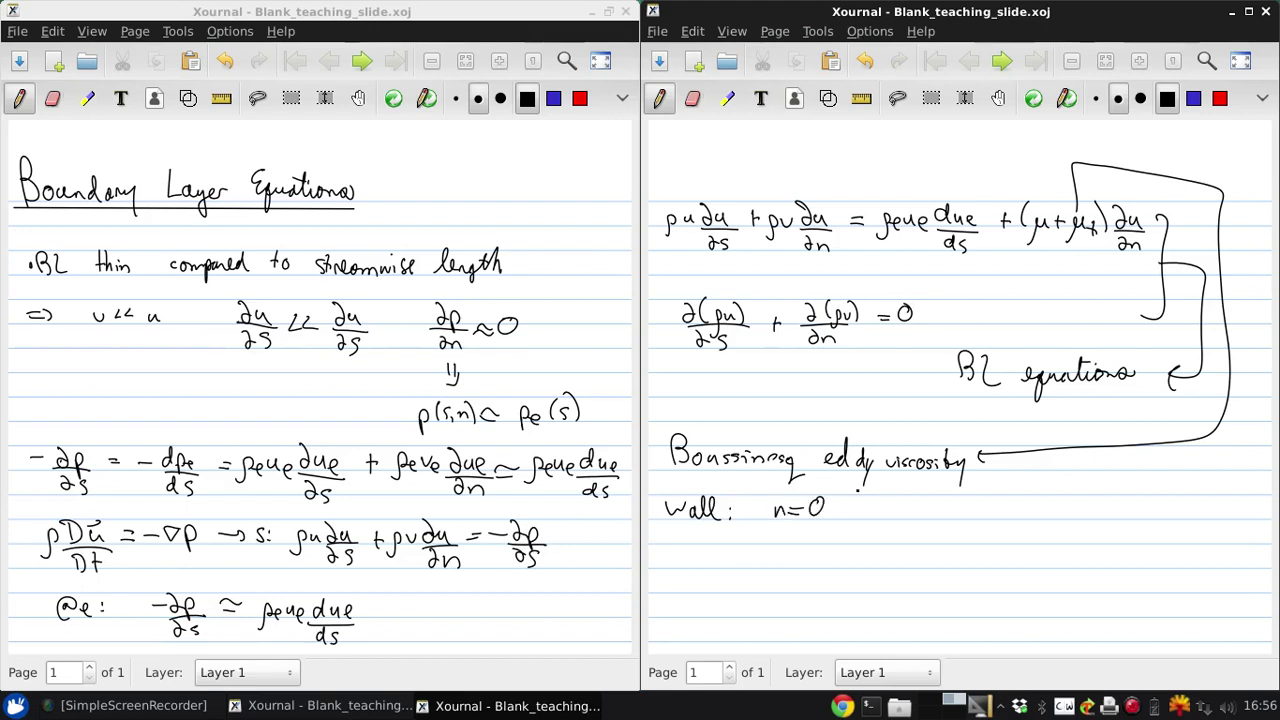
{"action": "left_click", "coordinate": [836, 503]}
{"action": "left_click", "coordinate": [836, 512]}
{"action": "left_click_drag", "start_coordinate": [907, 508], "coordinate": [938, 511]}
{"action": "left_click_drag", "start_coordinate": [924, 517], "coordinate": [1001, 506]}
{"action": "left_click_drag", "start_coordinate": [1004, 508], "coordinate": [1017, 508]}
{"action": "mouse_move", "coordinate": [1004, 515]}
{"action": "left_mouse_down"}
{"action": "mouse_move", "coordinate": [1028, 500]}
{"action": "mouse_move", "coordinate": [1112, 511]}
{"action": "left_mouse_up"}
{"action": "mouse_move", "coordinate": [1140, 504]}
{"action": "left_mouse_down"}
{"action": "mouse_move", "coordinate": [1132, 515]}
{"action": "mouse_move", "coordinate": [1154, 520]}
{"action": "left_mouse_up"}
{"action": "left_click_drag", "start_coordinate": [1160, 510], "coordinate": [1180, 522]}
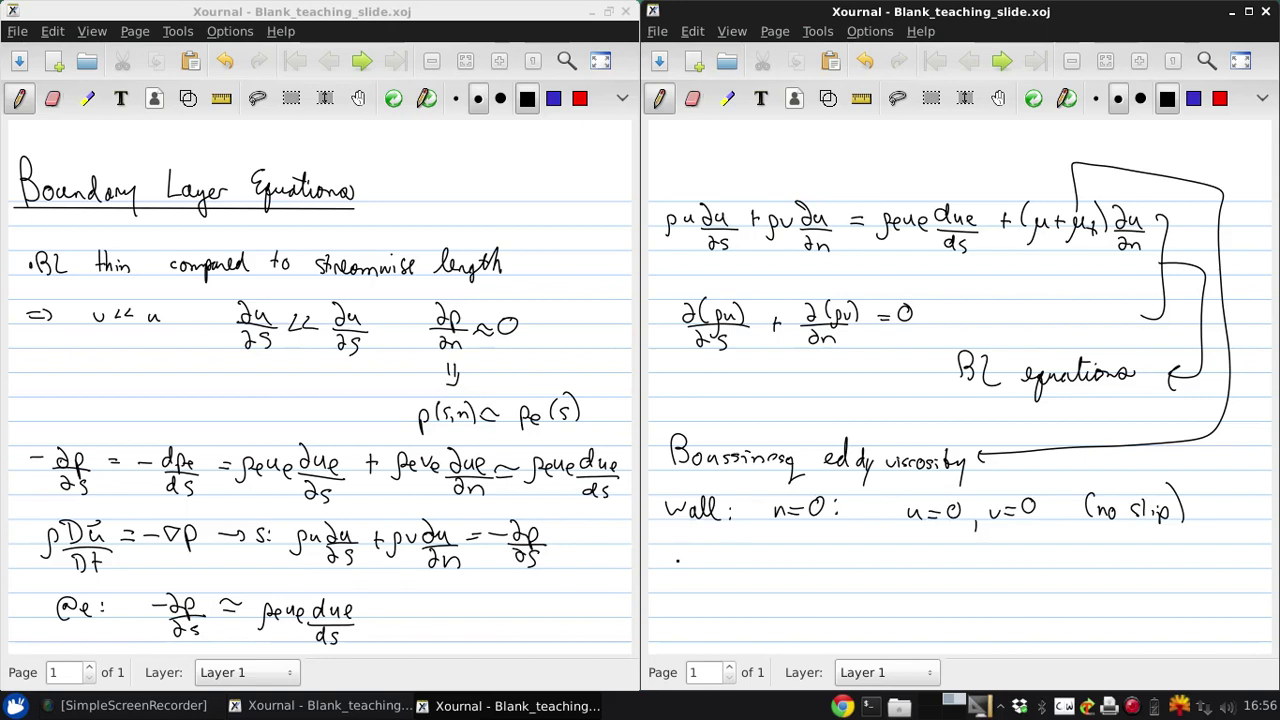
Write the edge condition 'edge: n=ne: u=ue', undoing a misplaced stroke
{"action": "mouse_move", "coordinate": [677, 560]}
{"action": "left_mouse_down"}
{"action": "mouse_move", "coordinate": [701, 582]}
{"action": "mouse_move", "coordinate": [787, 566]}
{"action": "left_mouse_up"}
{"action": "left_click", "coordinate": [734, 565]}
{"action": "left_click_drag", "start_coordinate": [790, 558], "coordinate": [804, 562]}
{"action": "left_click_drag", "start_coordinate": [811, 567], "coordinate": [838, 568]}
{"action": "left_click", "coordinate": [864, 61]}
{"action": "left_click_drag", "start_coordinate": [920, 556], "coordinate": [952, 558]}
{"action": "mouse_move", "coordinate": [941, 565]}
{"action": "left_mouse_down"}
{"action": "mouse_move", "coordinate": [974, 557]}
{"action": "mouse_move", "coordinate": [988, 572]}
{"action": "left_mouse_up"}
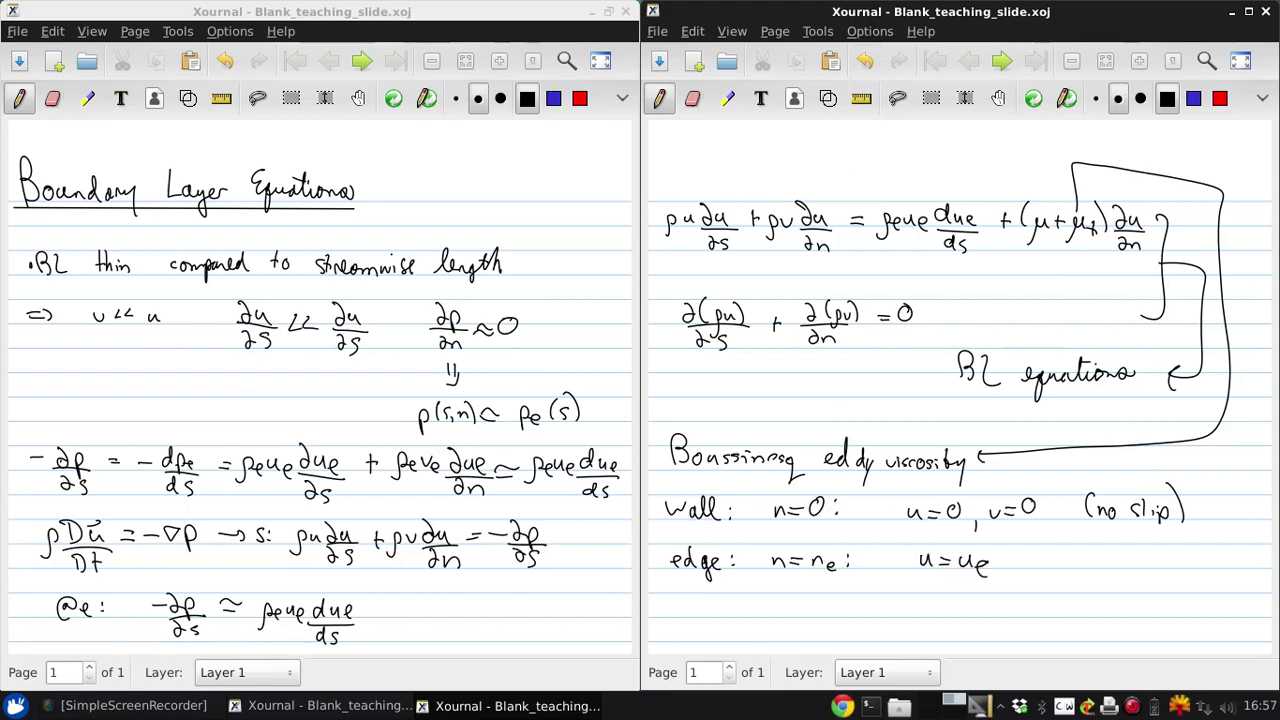